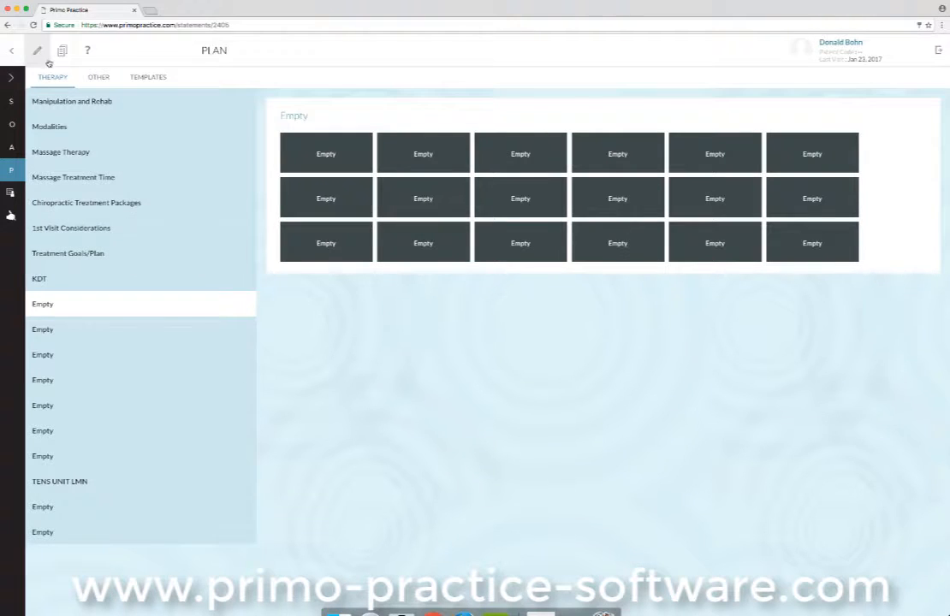
Examine the title, add type and description of the Reduce/Eliminate Pain button in the Treatment Goals/Plan category, in edit mode
{"action": "left_click", "coordinate": [51, 255]}
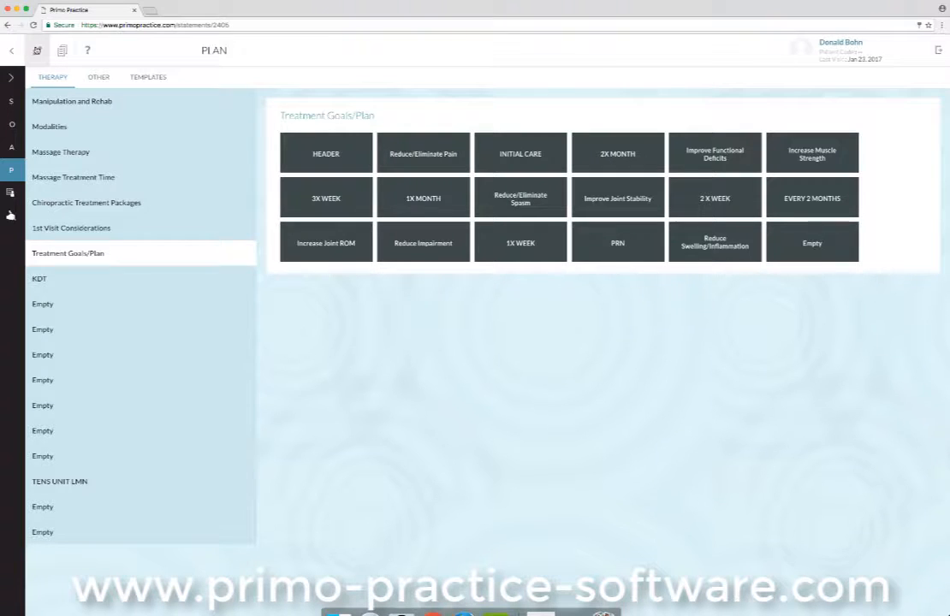
{"action": "left_click", "coordinate": [37, 53]}
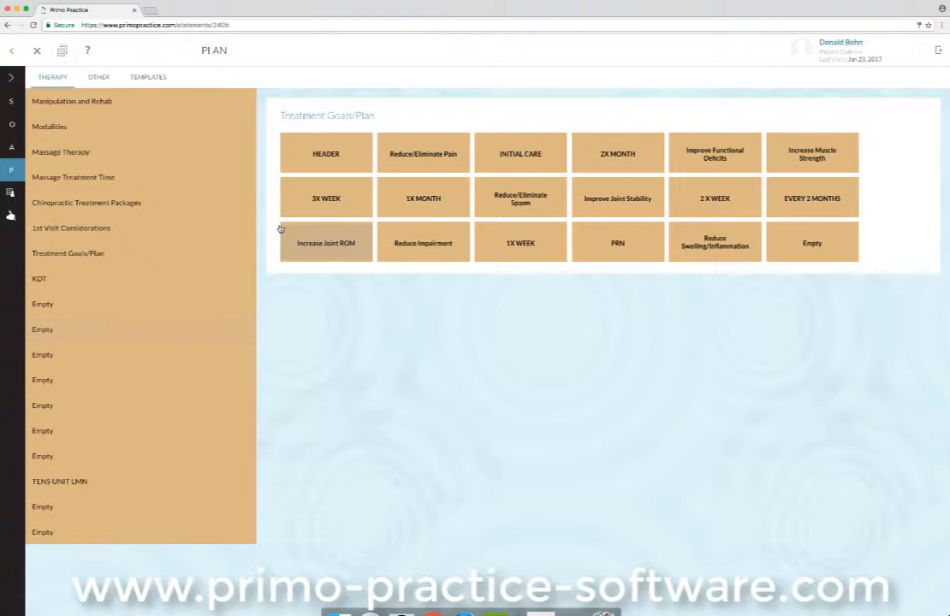
{"action": "left_click", "coordinate": [443, 155]}
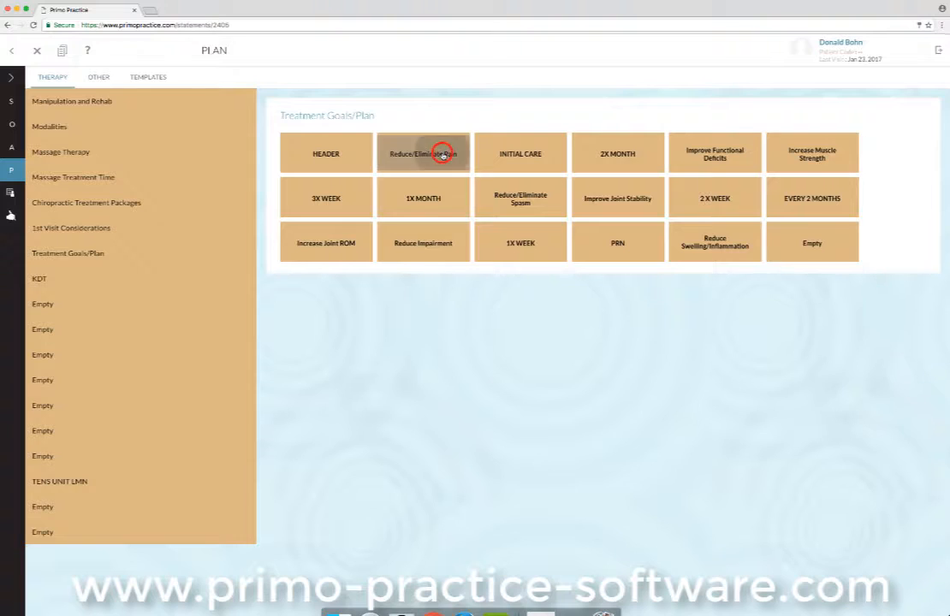
{"action": "triple_click", "coordinate": [224, 92]}
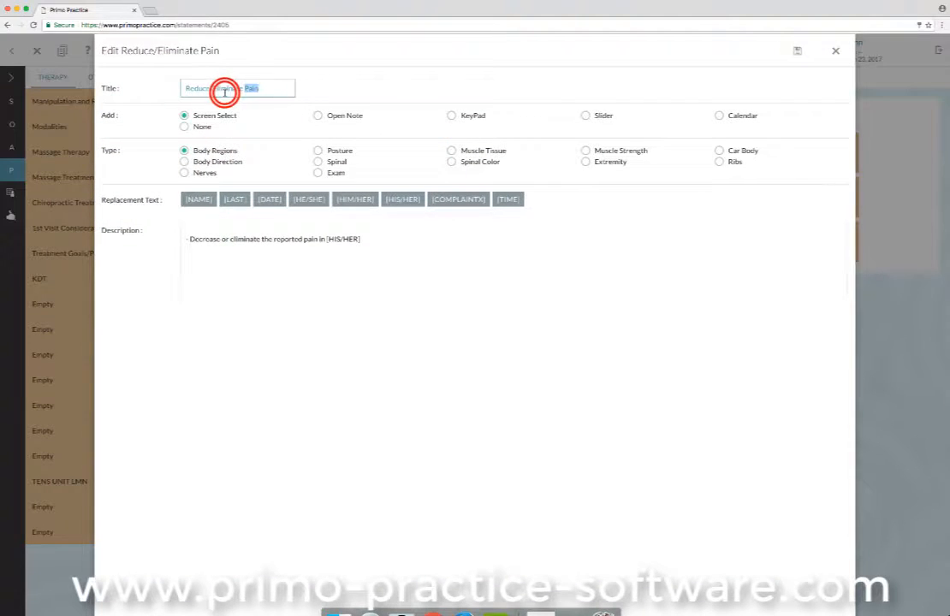
{"action": "double_click", "coordinate": [295, 242]}
{"action": "triple_click", "coordinate": [295, 242]}
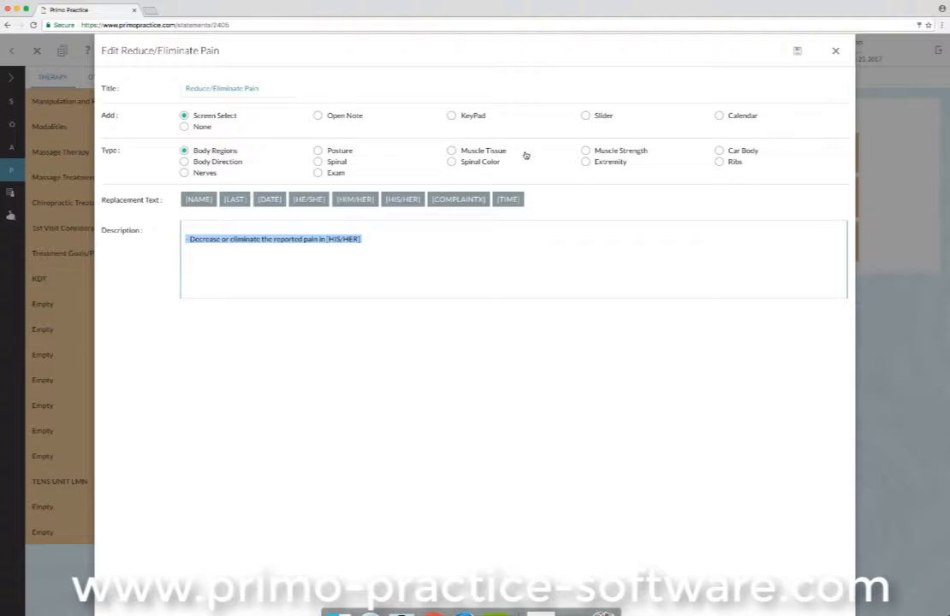
{"action": "left_click", "coordinate": [796, 51]}
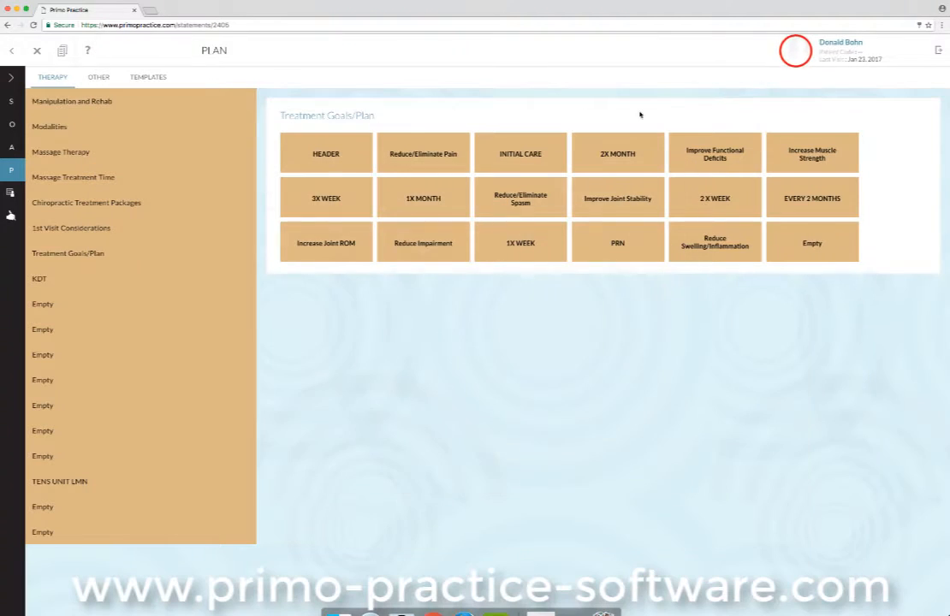
Rename the first empty category below KDT as "Thermal Modialities" and leave edit mode
{"action": "left_click", "coordinate": [42, 304]}
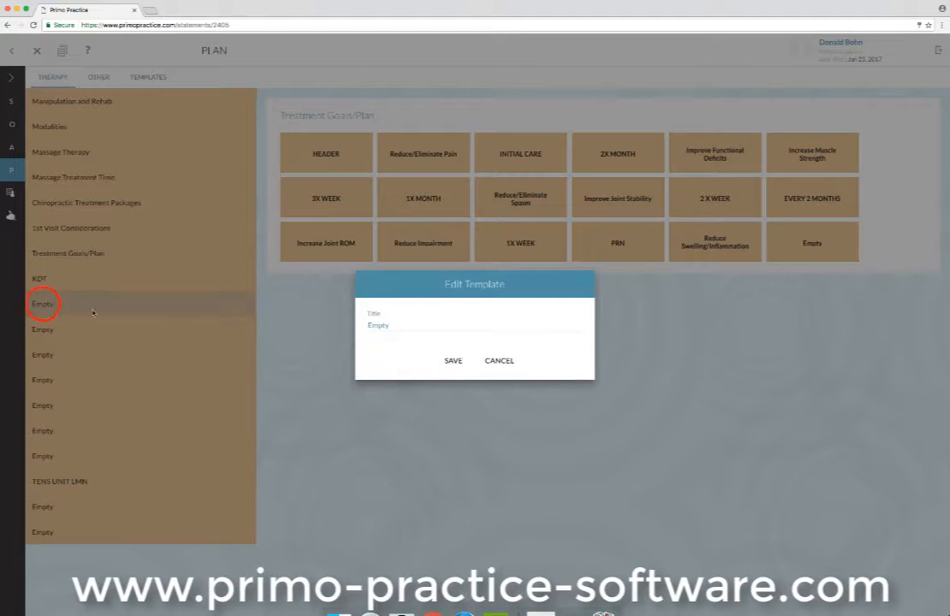
{"action": "double_click", "coordinate": [382, 325]}
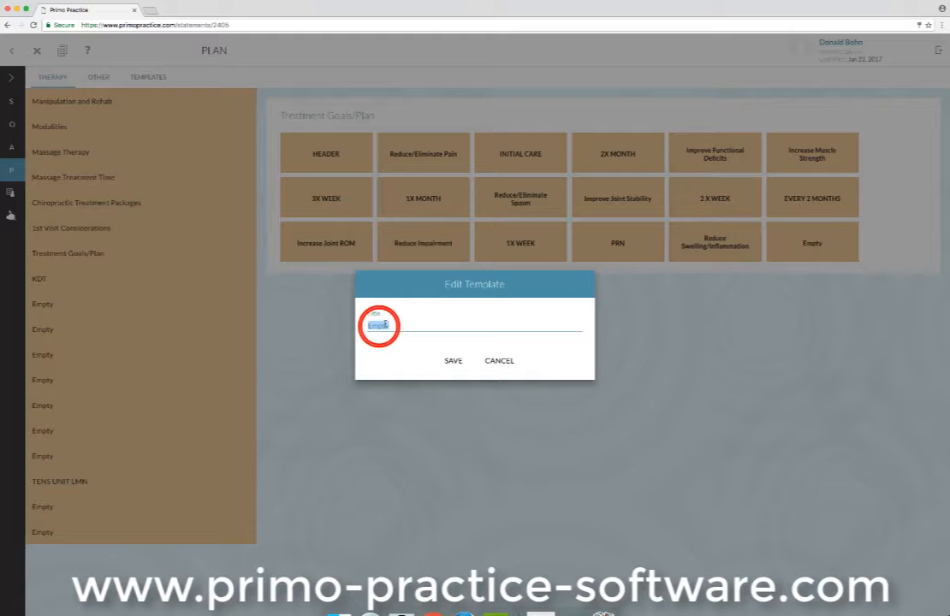
{"action": "type", "text": "Thermal"}
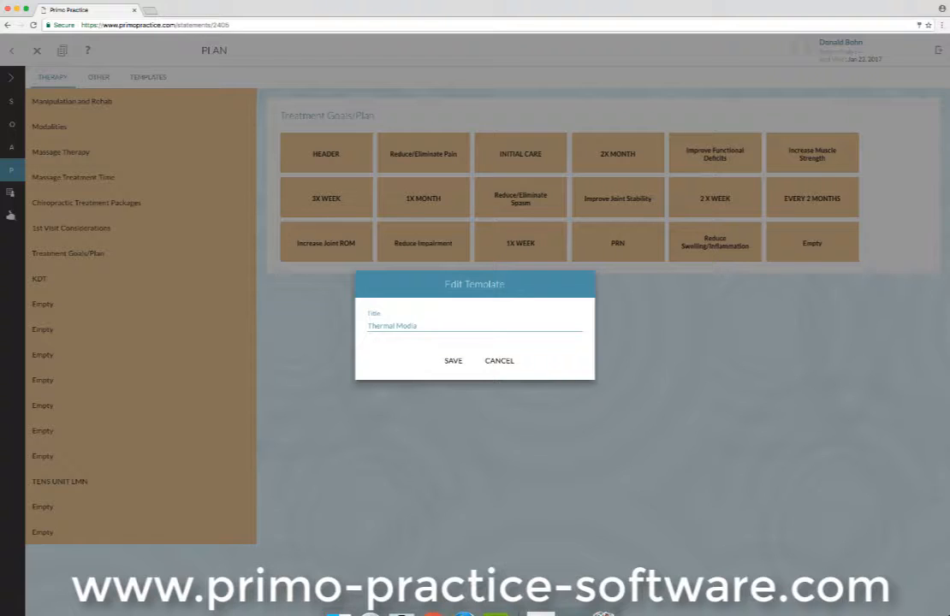
{"action": "type", "text": "Modalities"}
{"action": "left_click", "coordinate": [451, 360]}
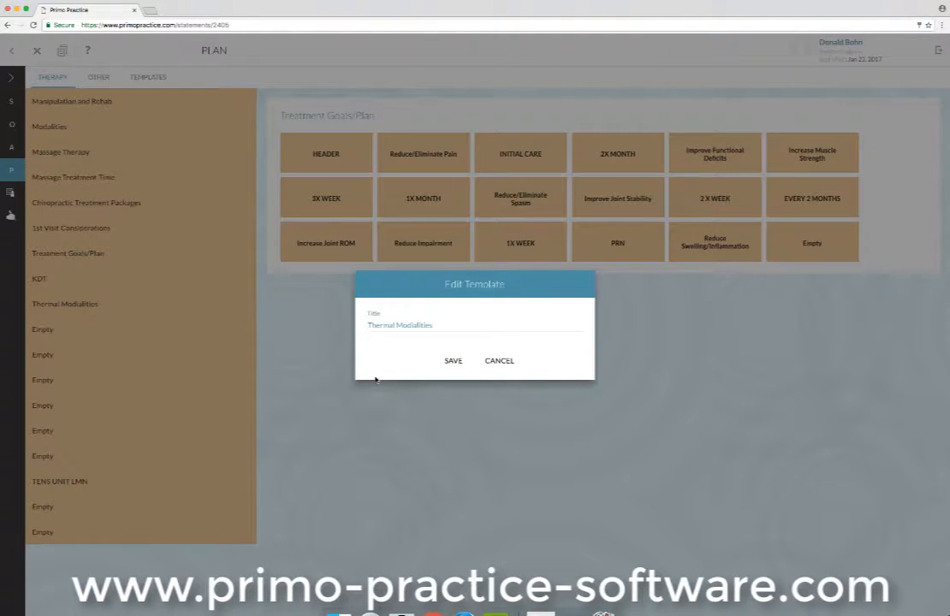
{"action": "left_click", "coordinate": [454, 363]}
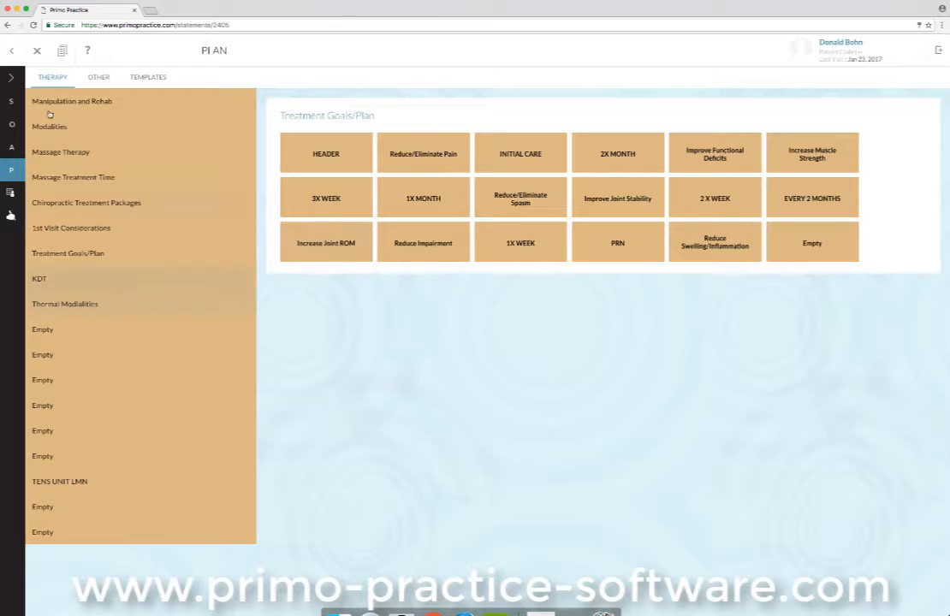
{"action": "left_click", "coordinate": [37, 50]}
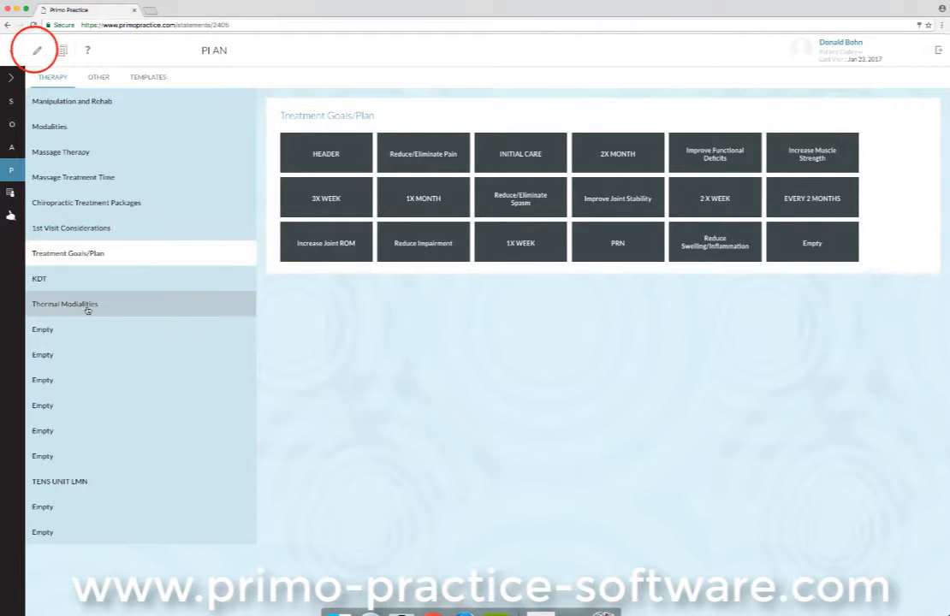
Edit the first empty button in Thermal Modialities, titling it "Contrast Bath" and adding a Screen Select of type Body Regions
{"action": "left_click", "coordinate": [87, 306]}
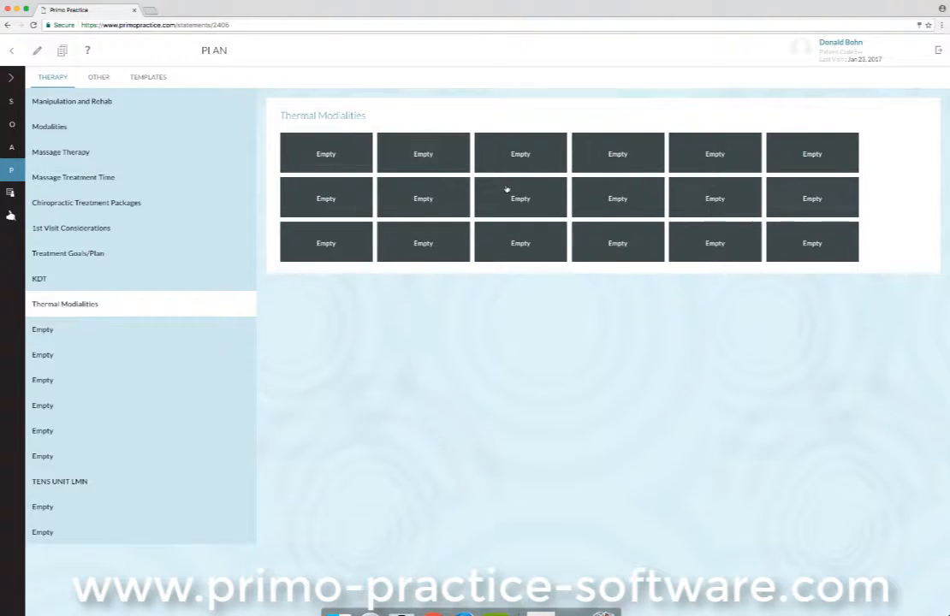
{"action": "left_click", "coordinate": [40, 53]}
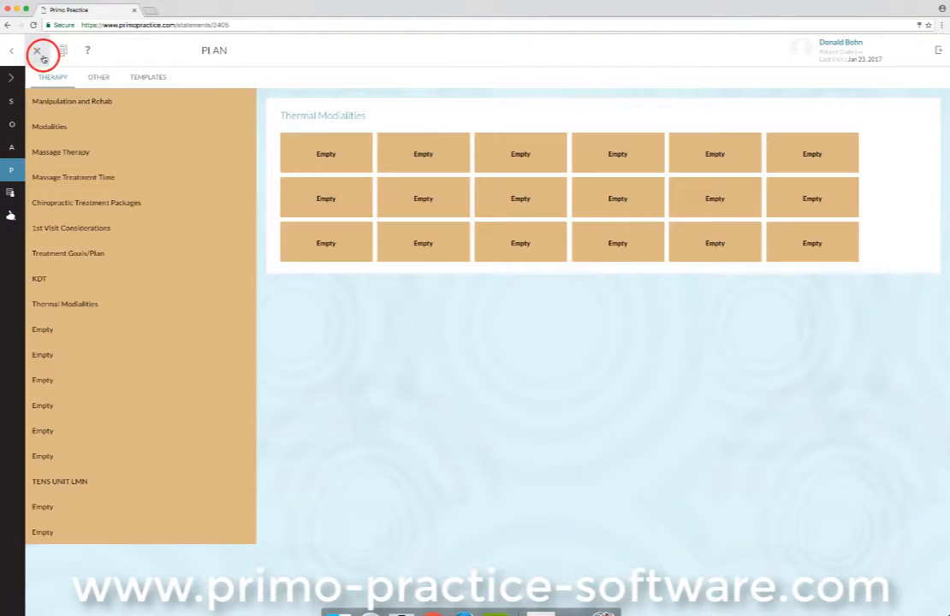
{"action": "left_click", "coordinate": [326, 153]}
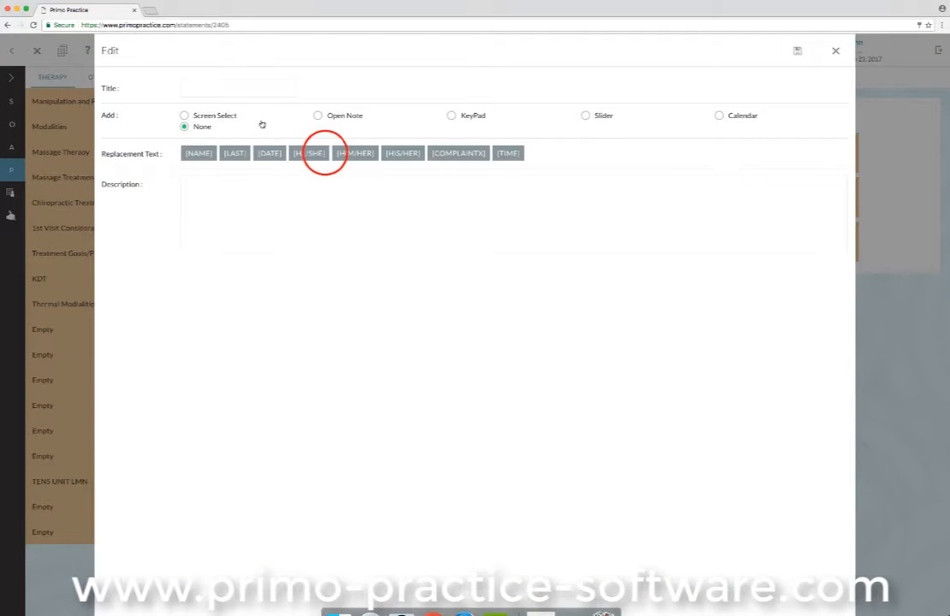
{"action": "left_click", "coordinate": [200, 87]}
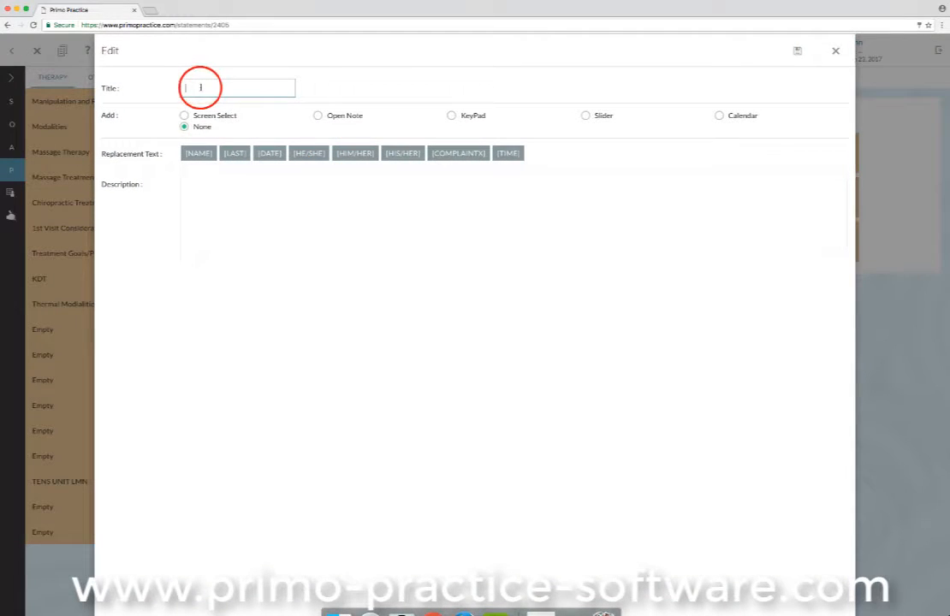
{"action": "type", "text": "Contra"}
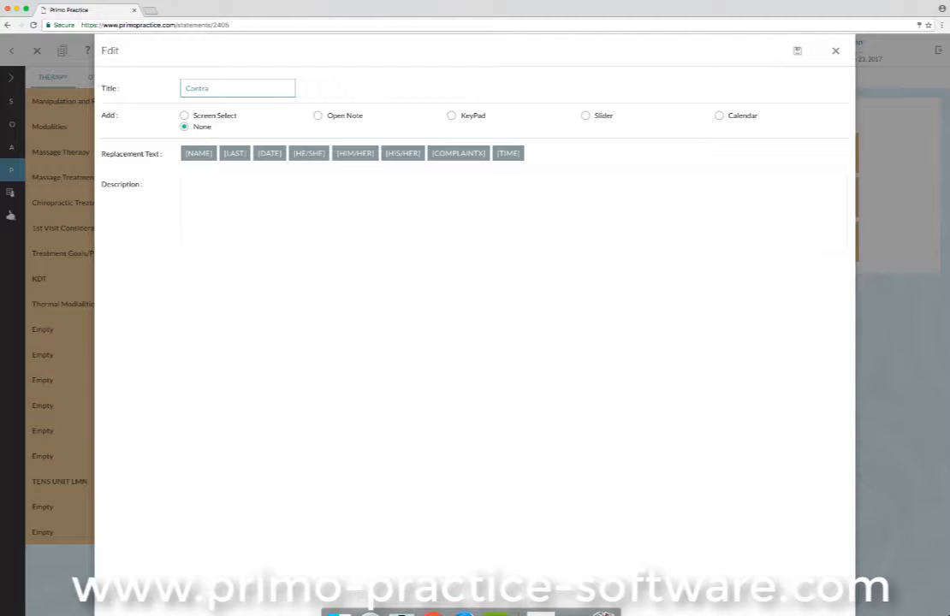
{"action": "type", "text": "st Bath"}
{"action": "left_click", "coordinate": [183, 115]}
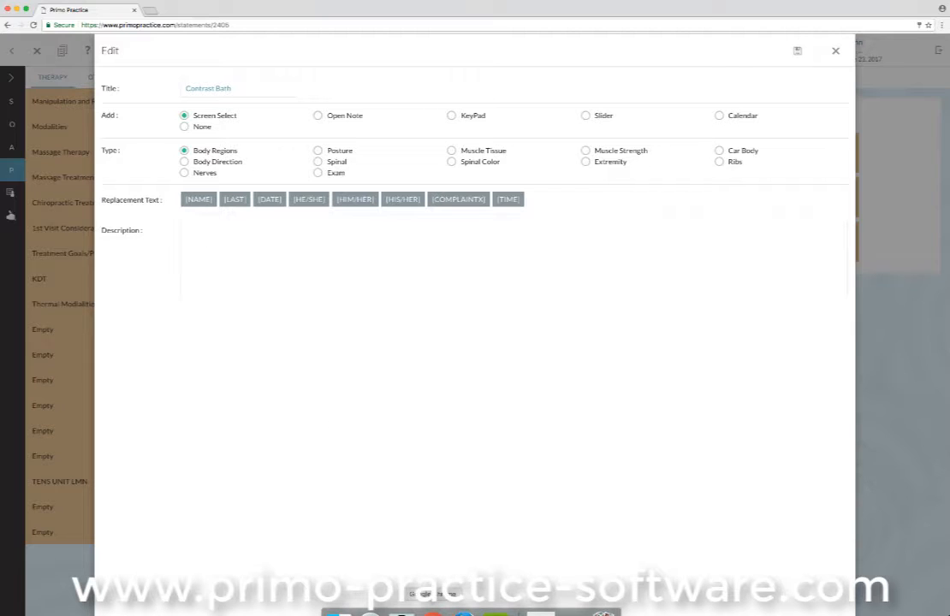
Copy the highlighted introduction of Wikipedia's Contrast bath therapy article and paste it after a ">" on the second line of the button's description
{"action": "left_click", "coordinate": [463, 613]}
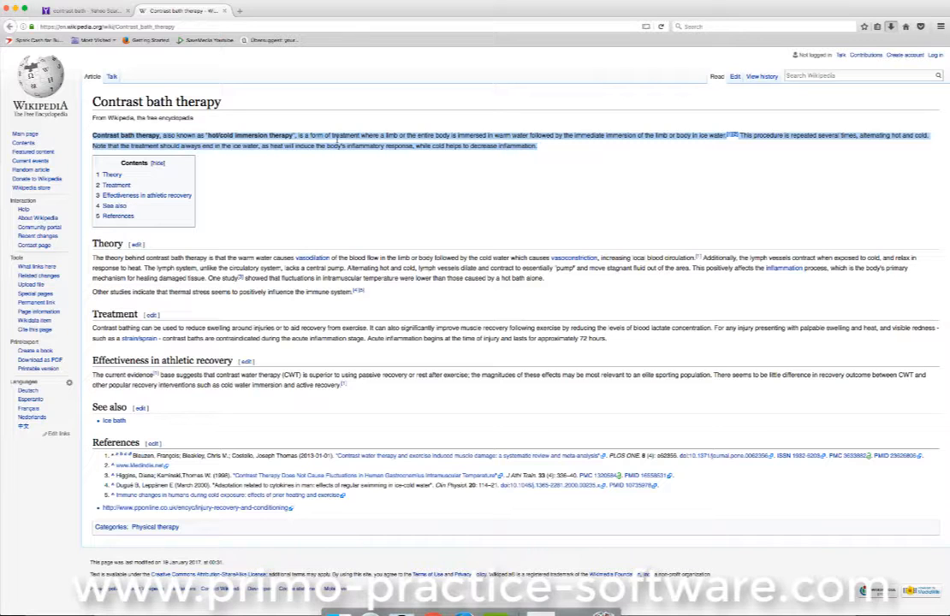
{"action": "right_click", "coordinate": [335, 135]}
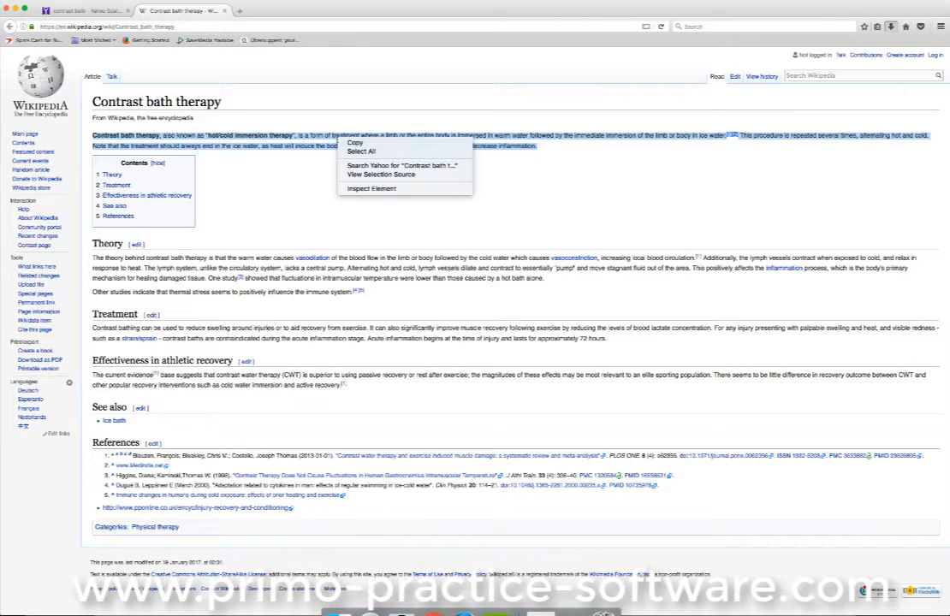
{"action": "left_click", "coordinate": [352, 139]}
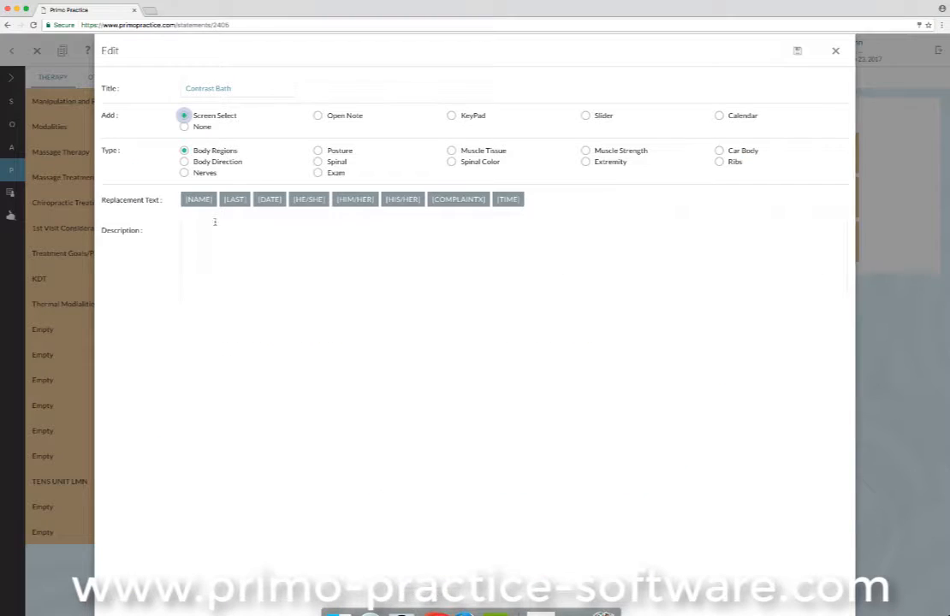
{"action": "left_click", "coordinate": [196, 232]}
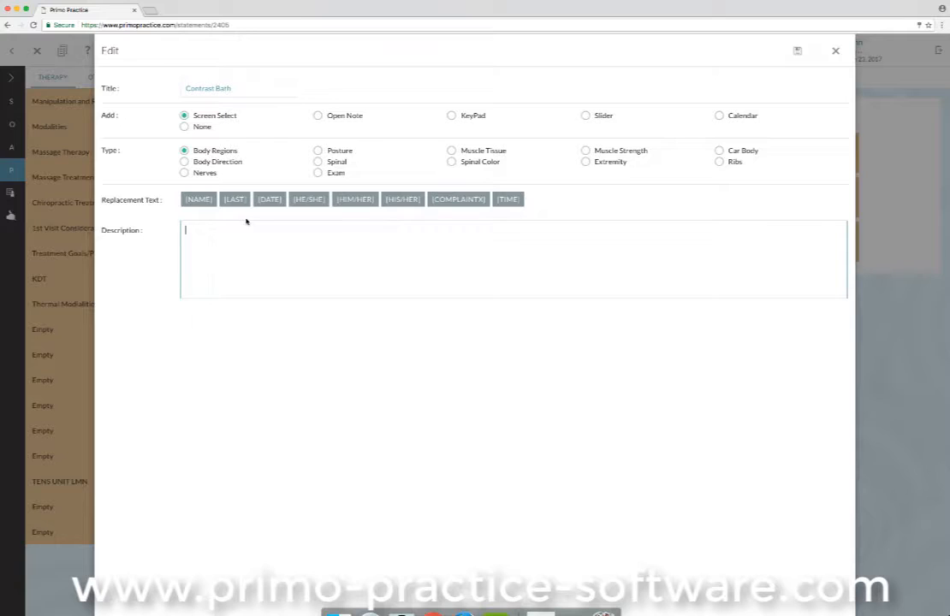
{"action": "key", "text": "Return"}
{"action": "key", "text": "super+v"}
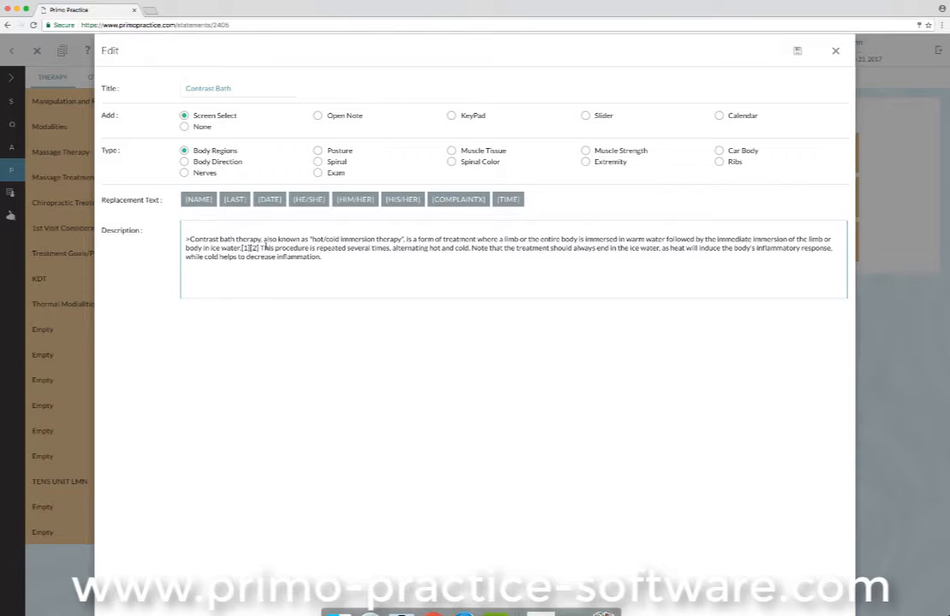
Delete the "[1][2]" citation marks after "ice water." in the description
{"action": "left_click", "coordinate": [261, 247]}
{"action": "key", "text": "BackSpace"}
{"action": "key", "text": "BackSpace"}
{"action": "key", "text": "BackSpace"}
{"action": "key", "text": "BackSpace"}
{"action": "key", "text": "BackSpace"}
{"action": "key", "text": "BackSpace"}
{"action": "key", "text": "BackSpace"}
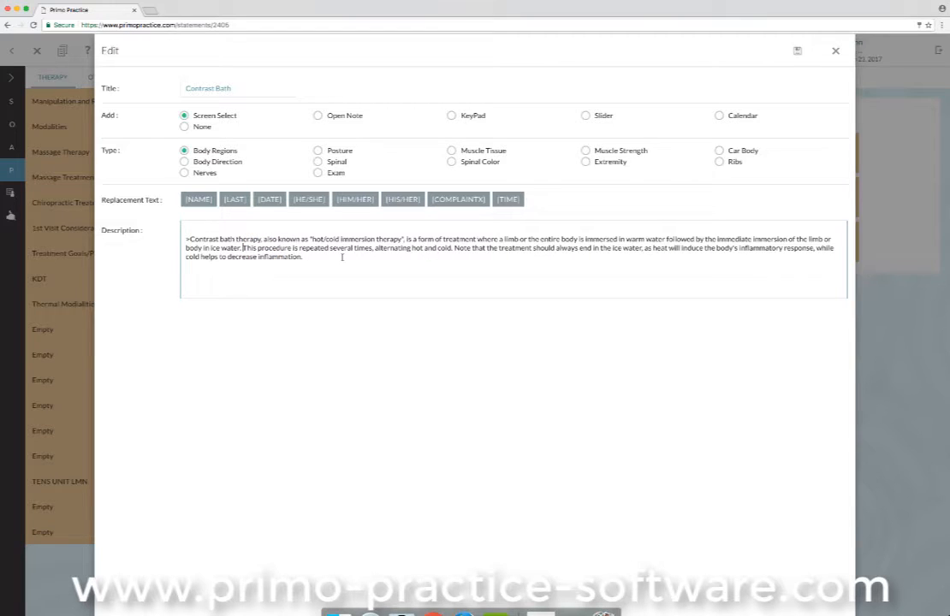
Append "This was applied over [NAME]'s" to the end of the description, using the name replacement text on the same line
{"action": "left_click", "coordinate": [317, 257]}
{"action": "type", "text": "This was applied over"}
{"action": "left_click", "coordinate": [200, 199]}
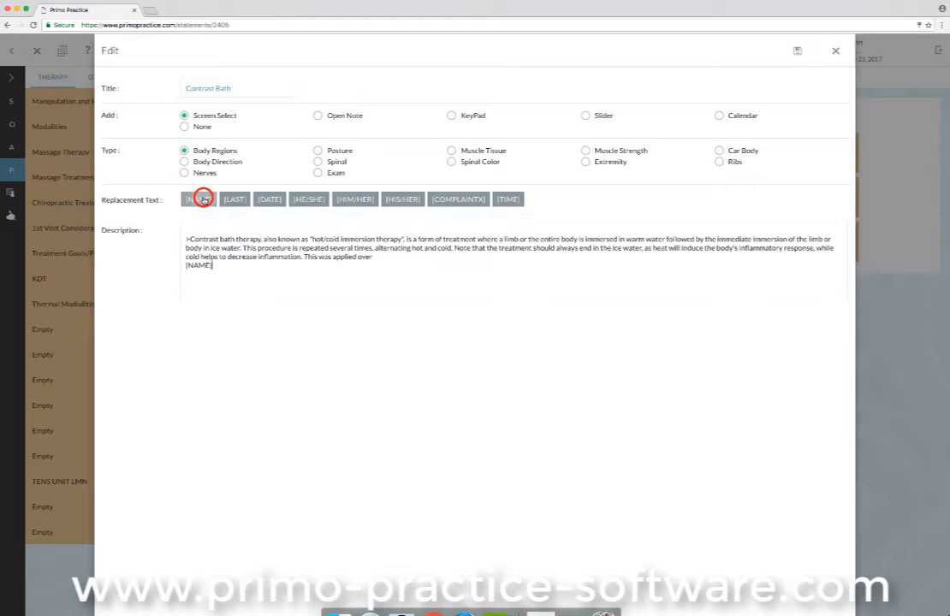
{"action": "left_click", "coordinate": [186, 265]}
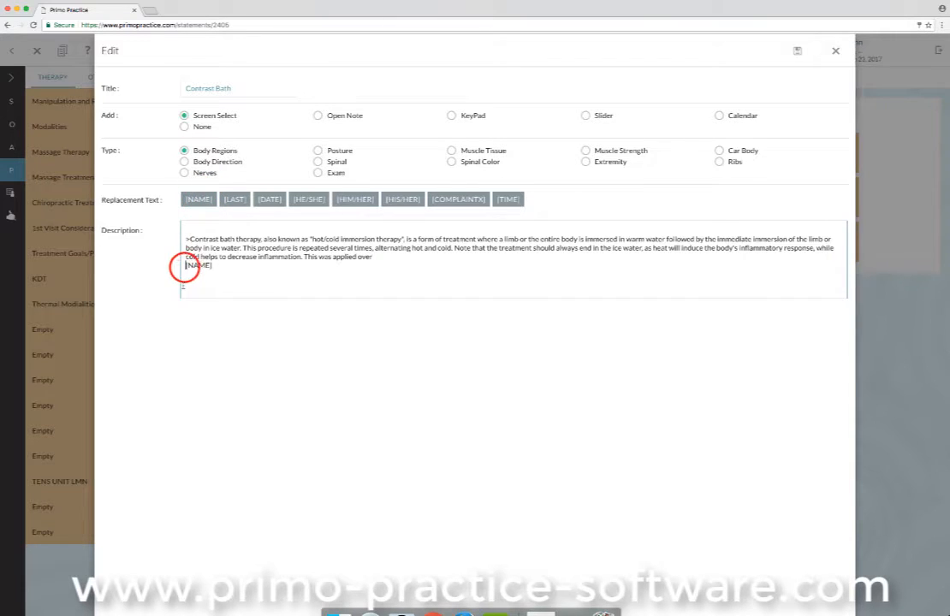
{"action": "key", "text": "BackSpace"}
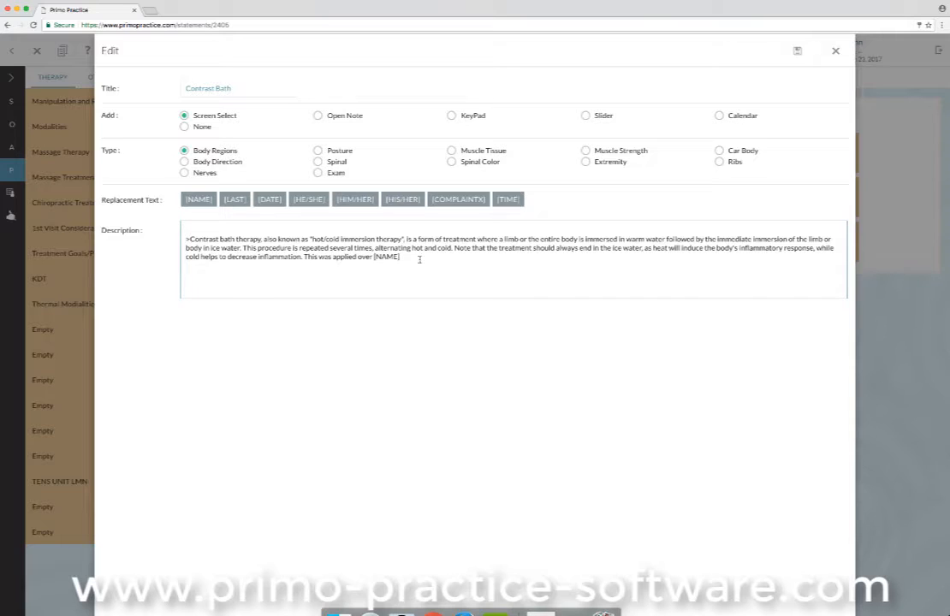
{"action": "left_click", "coordinate": [403, 257]}
{"action": "type", "text": "'s"}
{"action": "key", "text": "Return"}
{"action": "key", "text": "Return"}
{"action": "key", "text": "Return"}
{"action": "type", "text": "ldfjalsdfj;a"}
{"action": "left_click", "coordinate": [205, 267]}
{"action": "left_click", "coordinate": [411, 258]}
{"action": "left_click_drag", "start_coordinate": [225, 274], "coordinate": [408, 255]}
{"action": "key", "text": "BackSpace"}
{"action": "left_click", "coordinate": [329, 292]}
{"action": "left_click", "coordinate": [257, 284]}
{"action": "left_click", "coordinate": [210, 270]}
{"action": "left_click", "coordinate": [190, 268]}
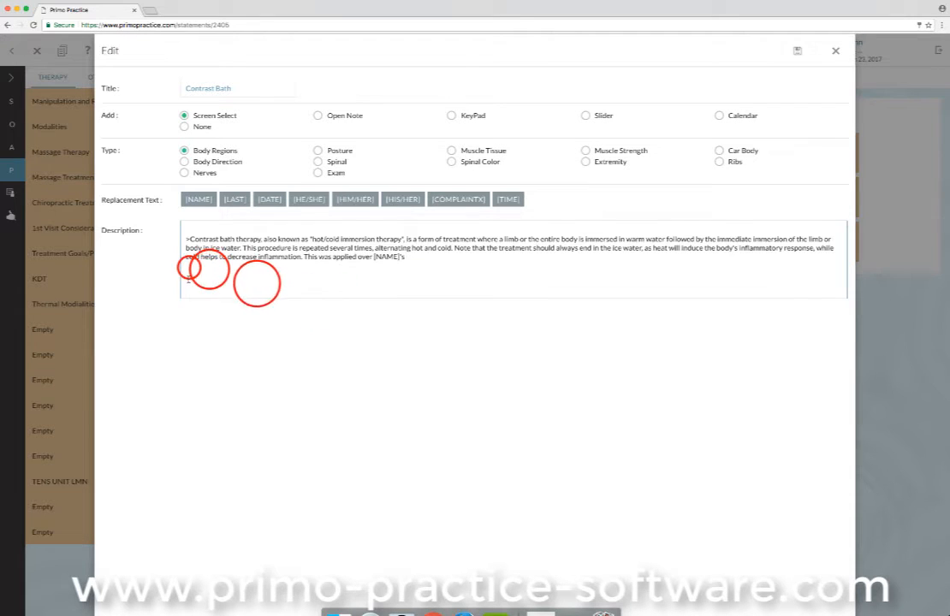
{"action": "left_click", "coordinate": [189, 279]}
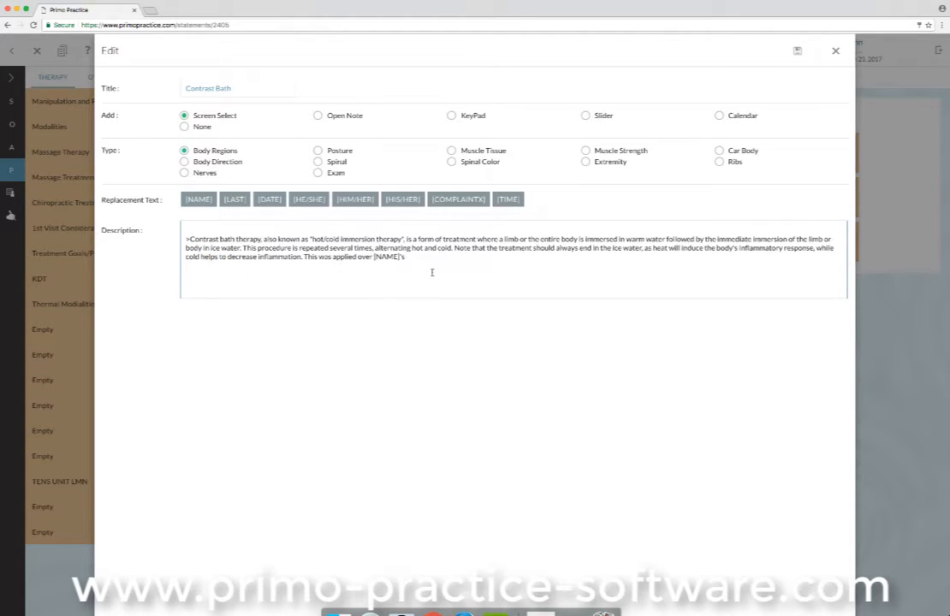
Save the Contrast Bath button, and use it outside edit mode to record treatment of the right ankle's medial and lateral malleolus areas
{"action": "left_click", "coordinate": [797, 50]}
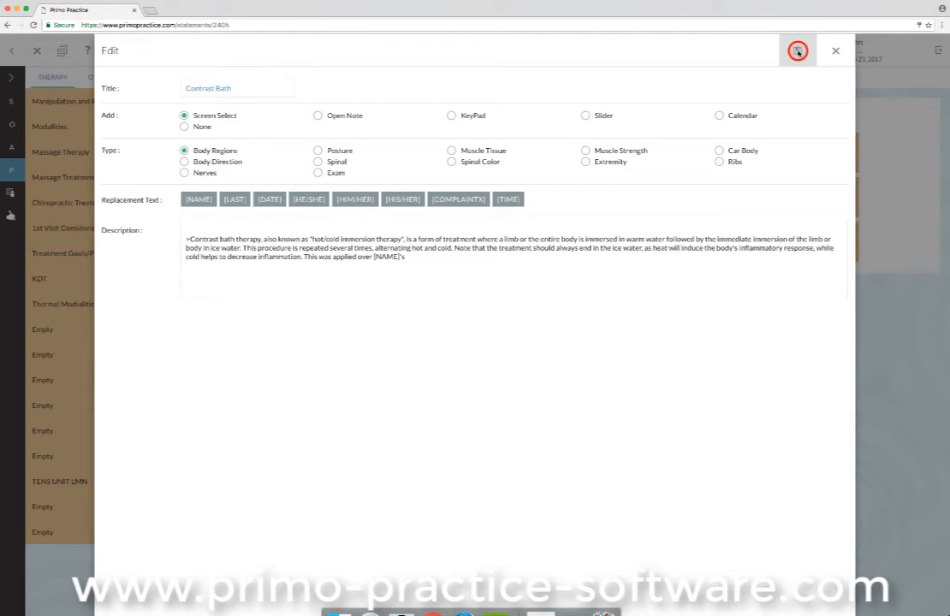
{"action": "left_click", "coordinate": [35, 50]}
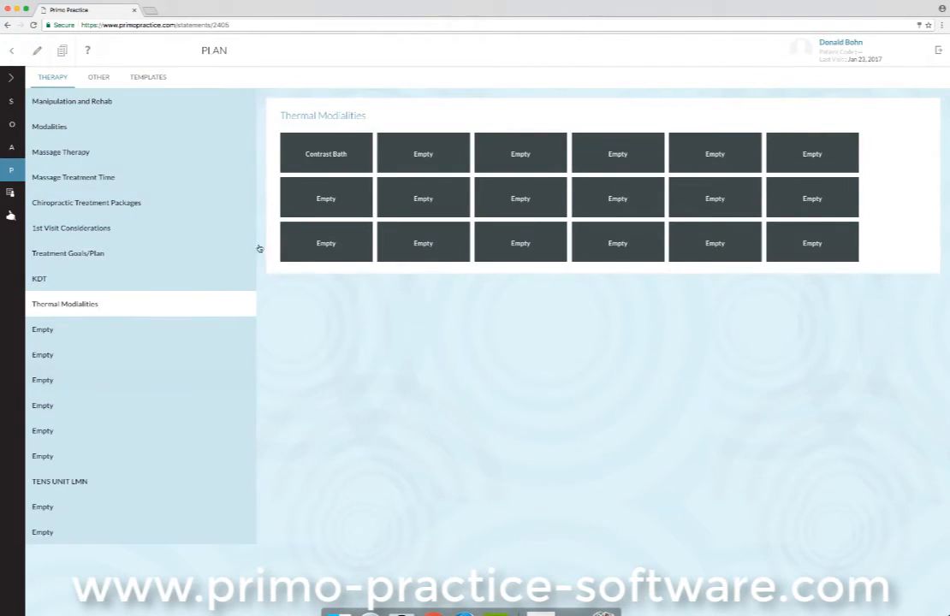
{"action": "left_click", "coordinate": [309, 157]}
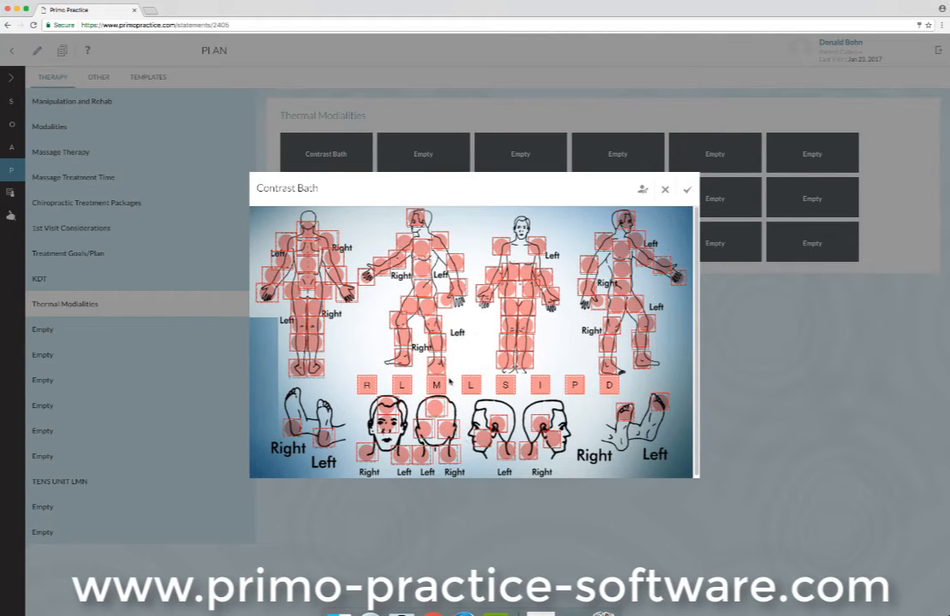
{"action": "left_click", "coordinate": [348, 310]}
{"action": "left_click", "coordinate": [608, 366]}
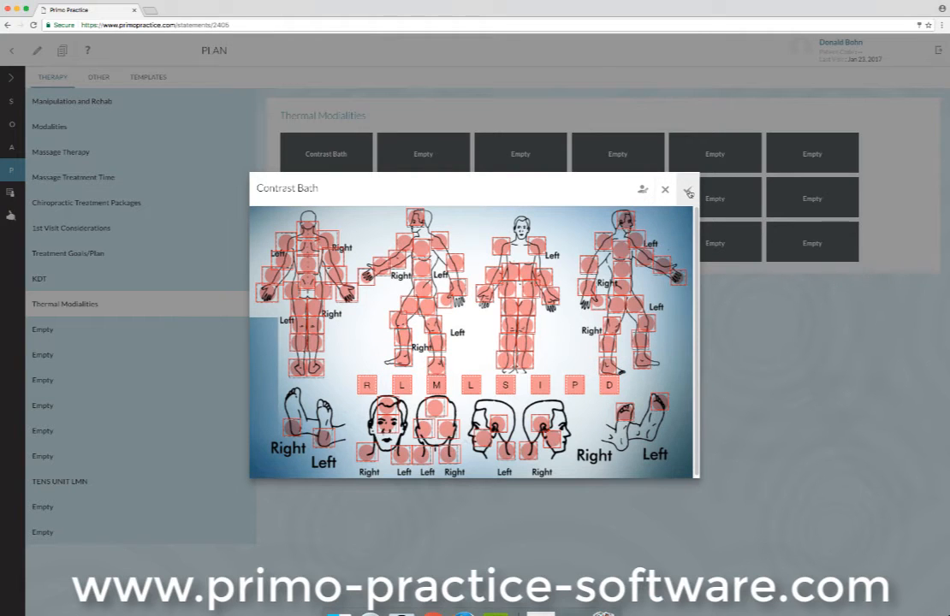
{"action": "left_click", "coordinate": [688, 192]}
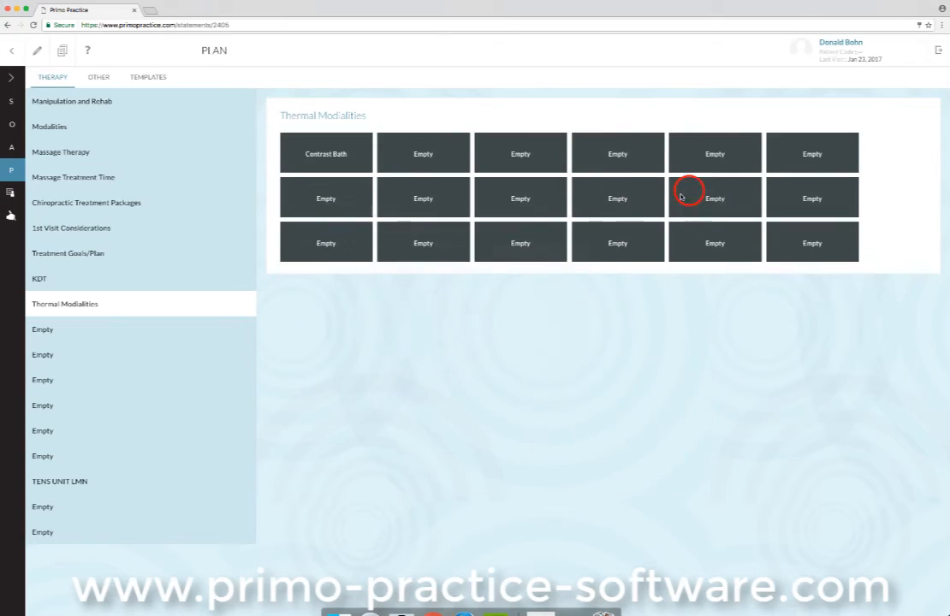
Review the contrast bath text in the note details, highlighting the second paragraph, and close the note
{"action": "left_click", "coordinate": [62, 53]}
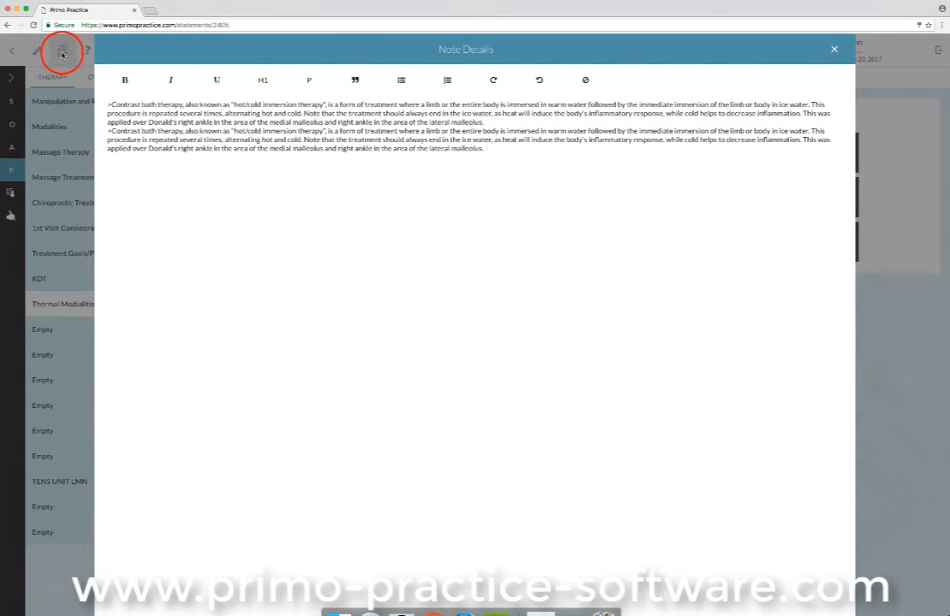
{"action": "left_click_drag", "start_coordinate": [107, 131], "coordinate": [559, 149]}
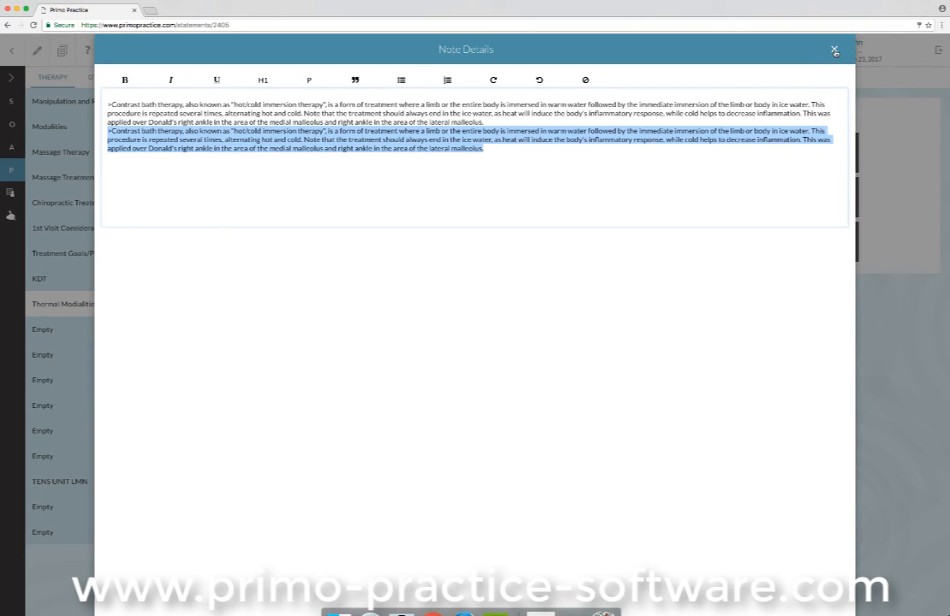
{"action": "left_click", "coordinate": [834, 51]}
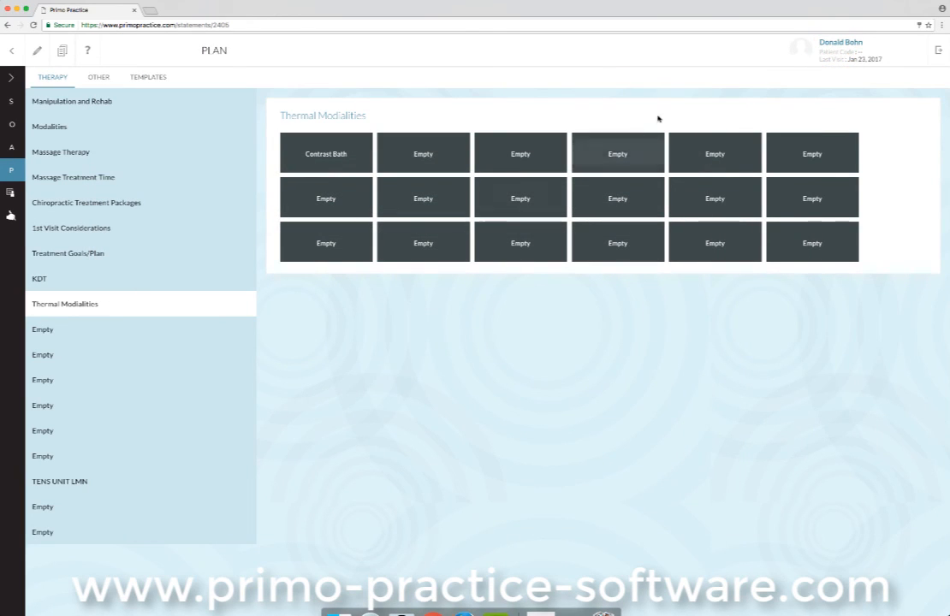